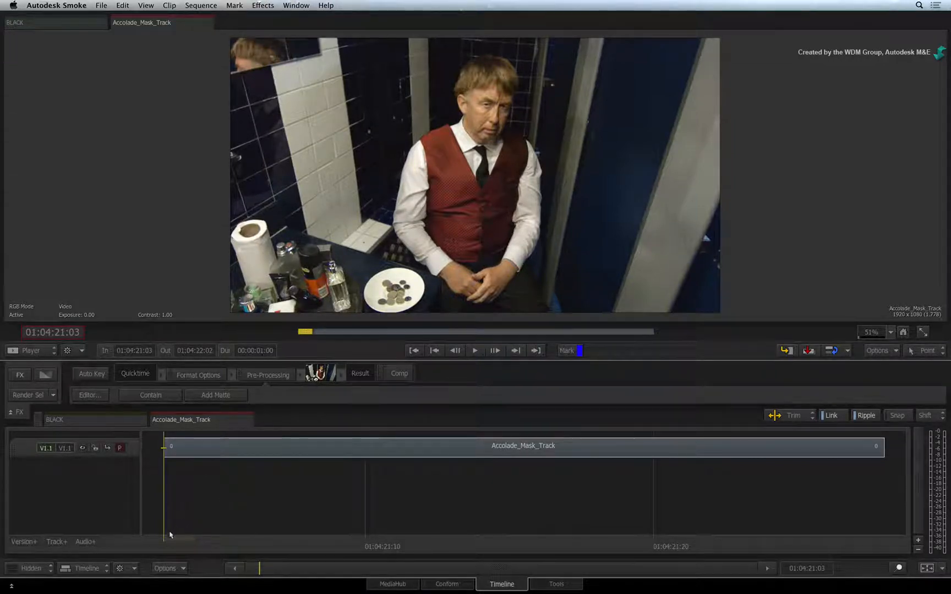
# Create a ConnectFX on the Accolade_Mask_Track clip and insert a GMask node between the clip and the output.
pyautogui.moveTo(168, 536); pyautogui.dragTo(168, 459)
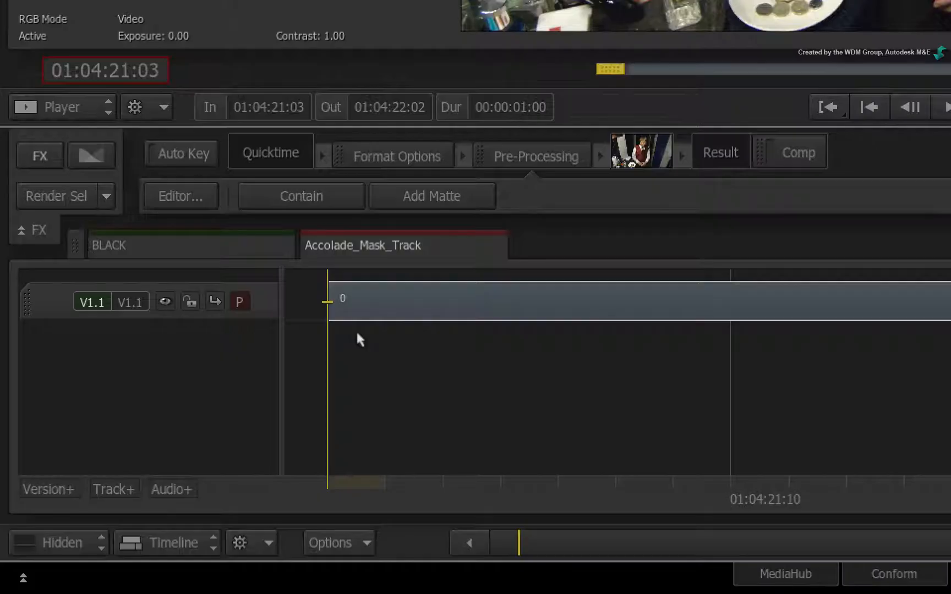
pyautogui.click(378, 309)
pyautogui.click(44, 152)
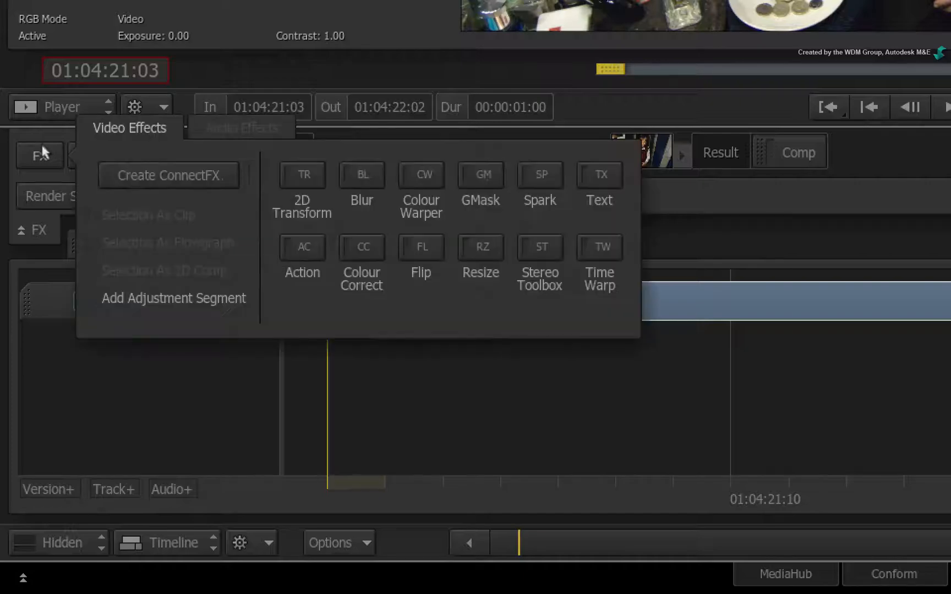
pyautogui.click(164, 170)
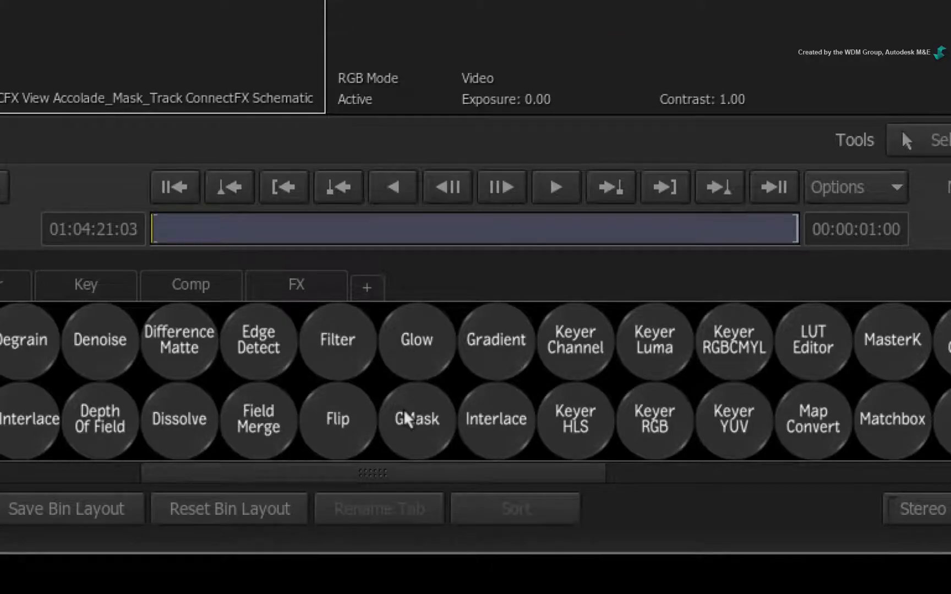
pyautogui.moveTo(404, 411); pyautogui.dragTo(513, 249)
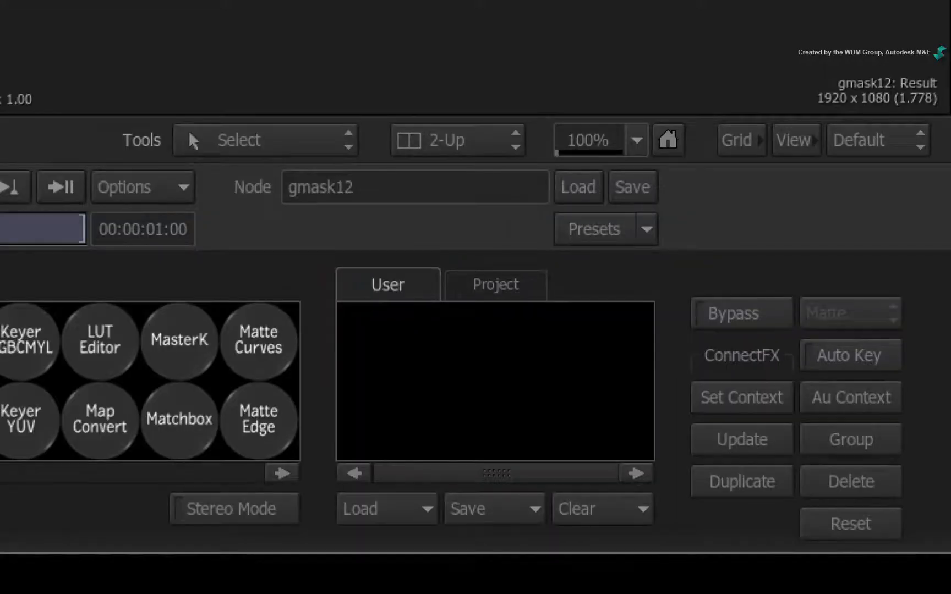
# Load the gmask_tracking setup from Gmasks/tracking_gmasks/Accolade_Track_Example into the GMask node.
pyautogui.click(578, 187)
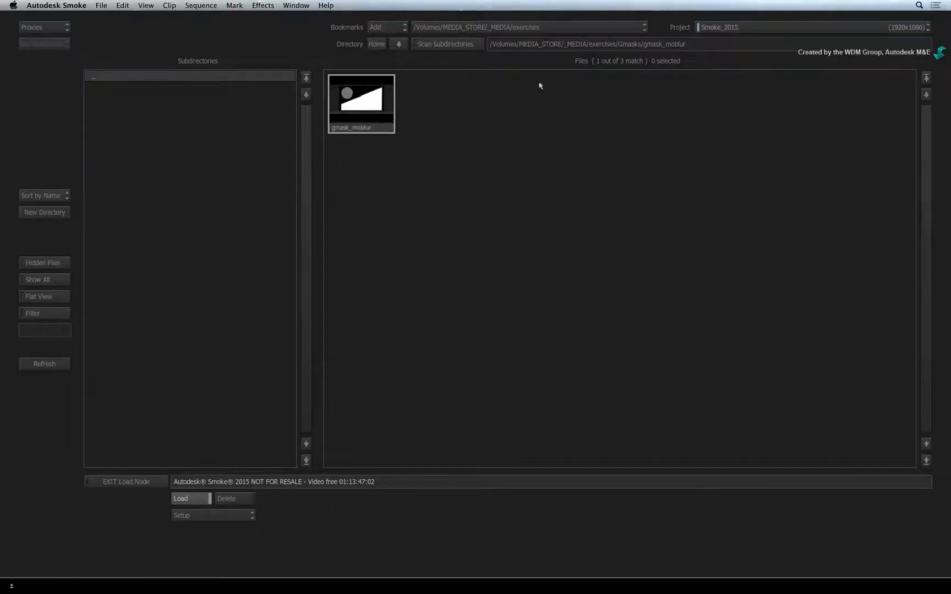
pyautogui.click(399, 44)
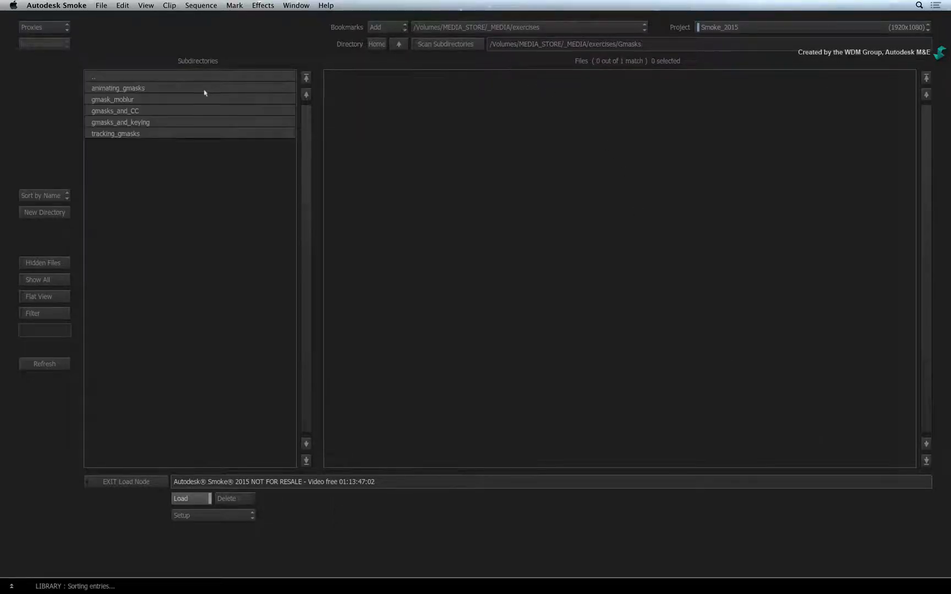
pyautogui.click(123, 133)
pyautogui.click(148, 88)
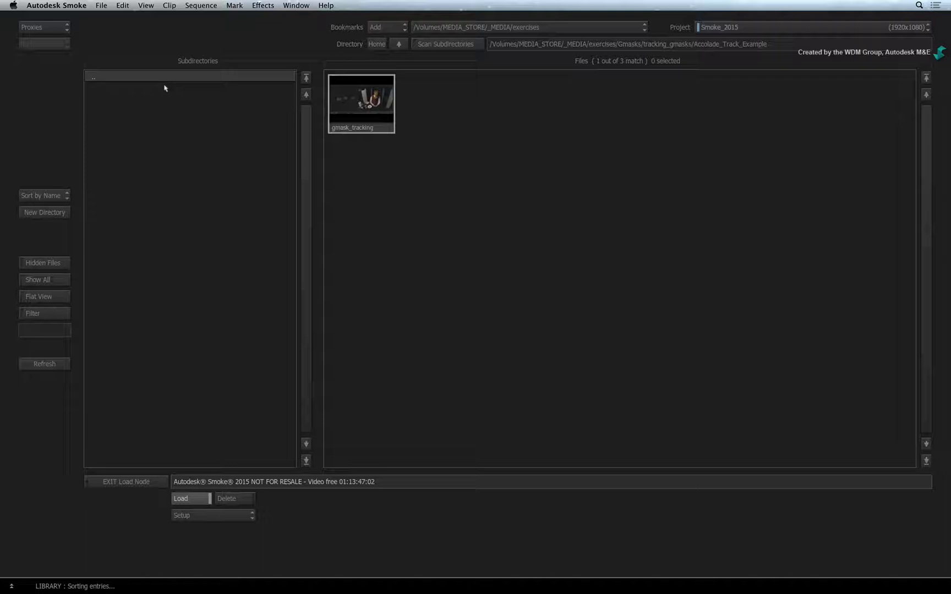
pyautogui.doubleClick(362, 109)
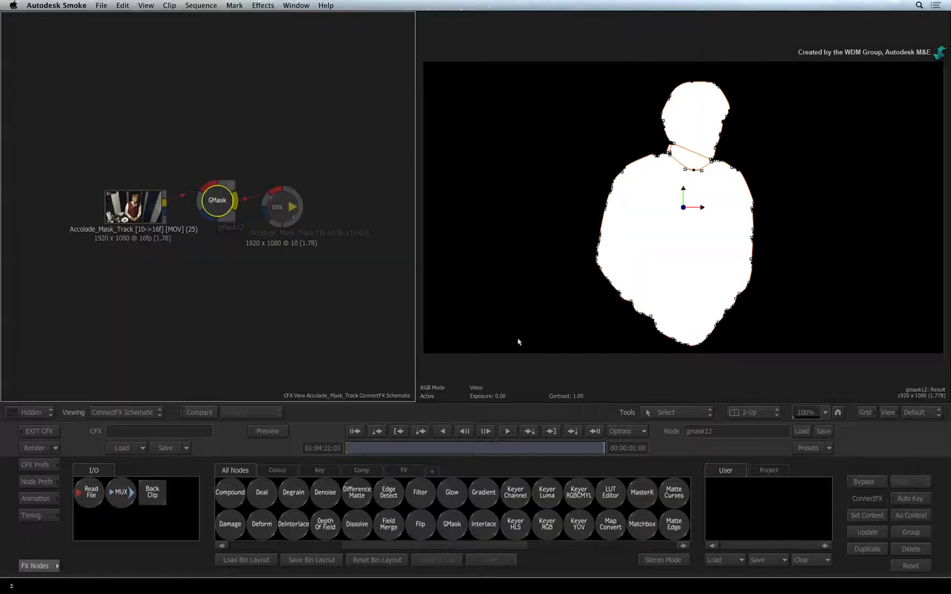
# Open the GMask node's schematic, identify the geom2 and geom3 shapes, and display the Front view with geom2 selected.
pyautogui.doubleClick(213, 206)
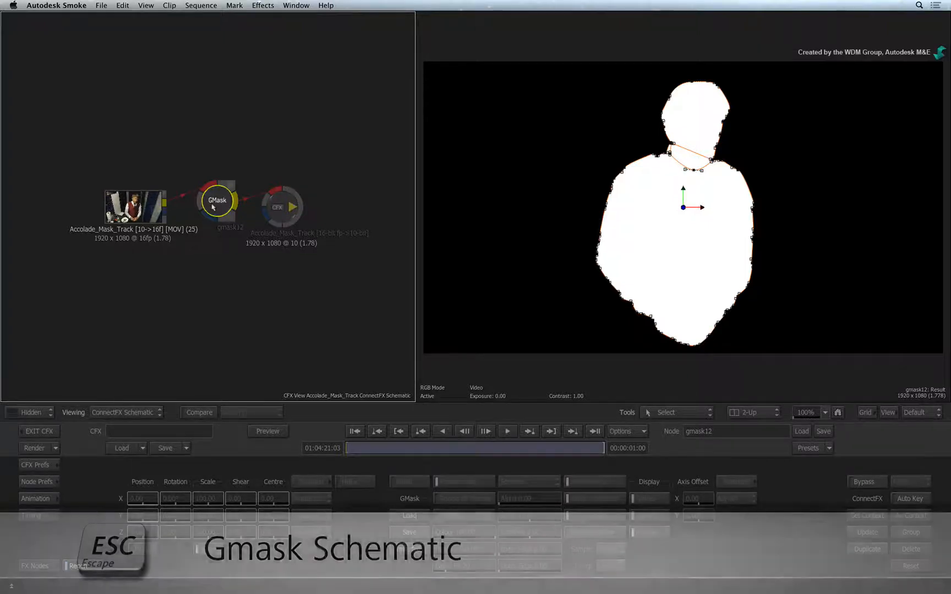
pyautogui.press('Escape')
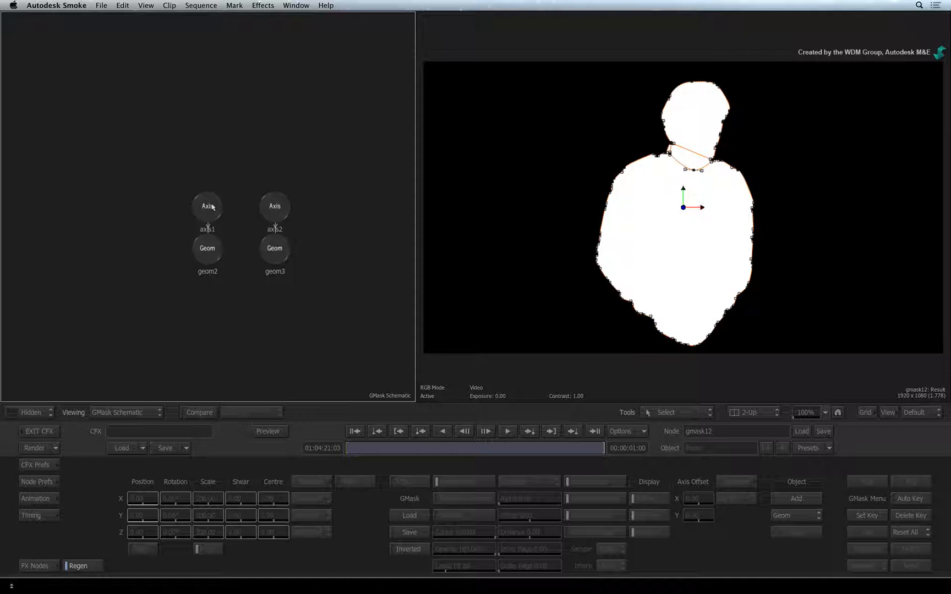
pyautogui.click(211, 254)
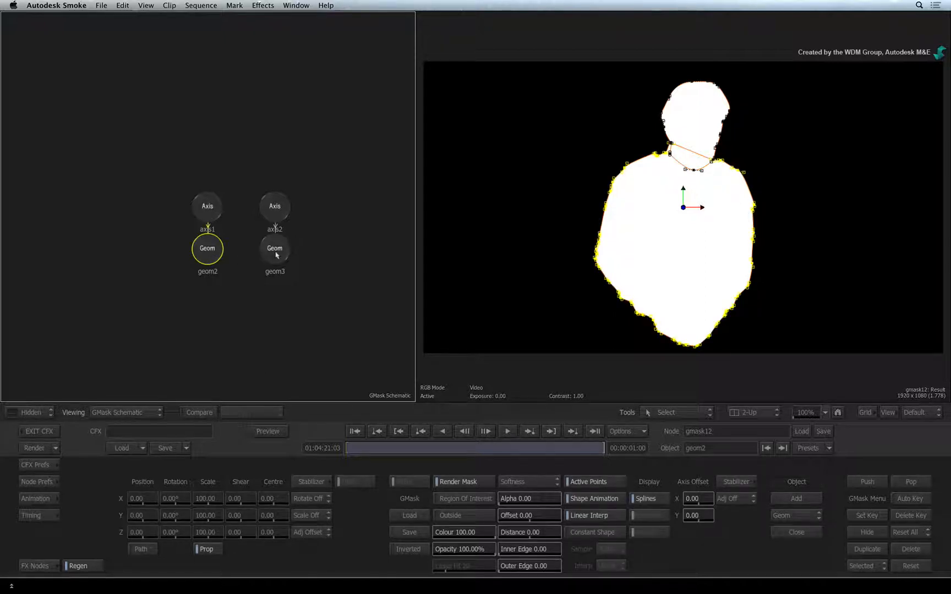
pyautogui.click(275, 257)
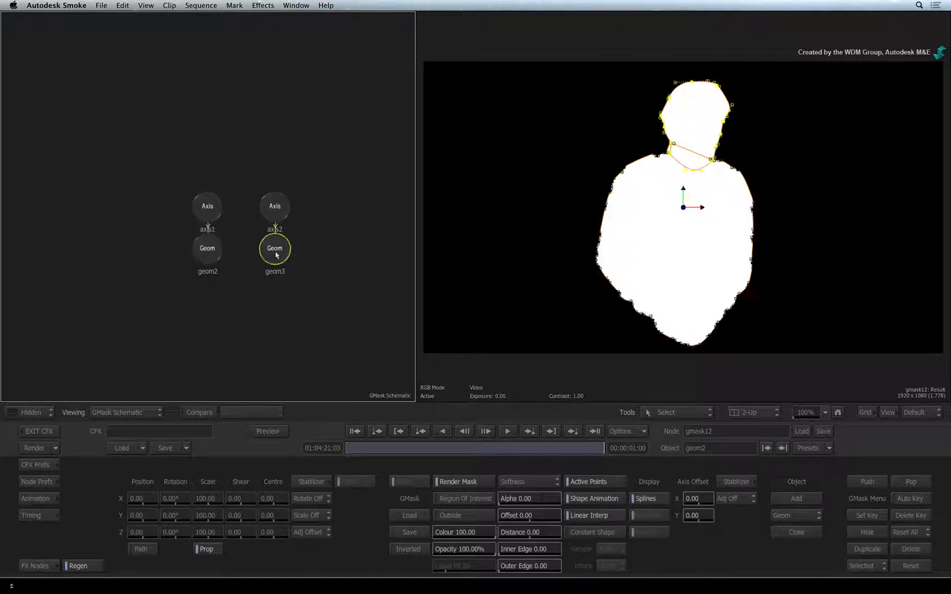
pyautogui.click(212, 255)
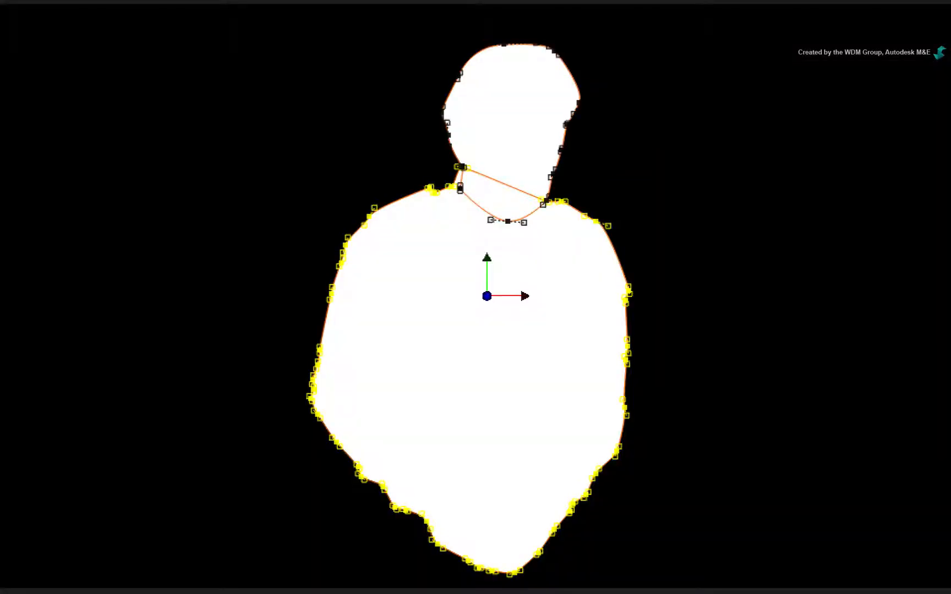
pyautogui.press('F1')
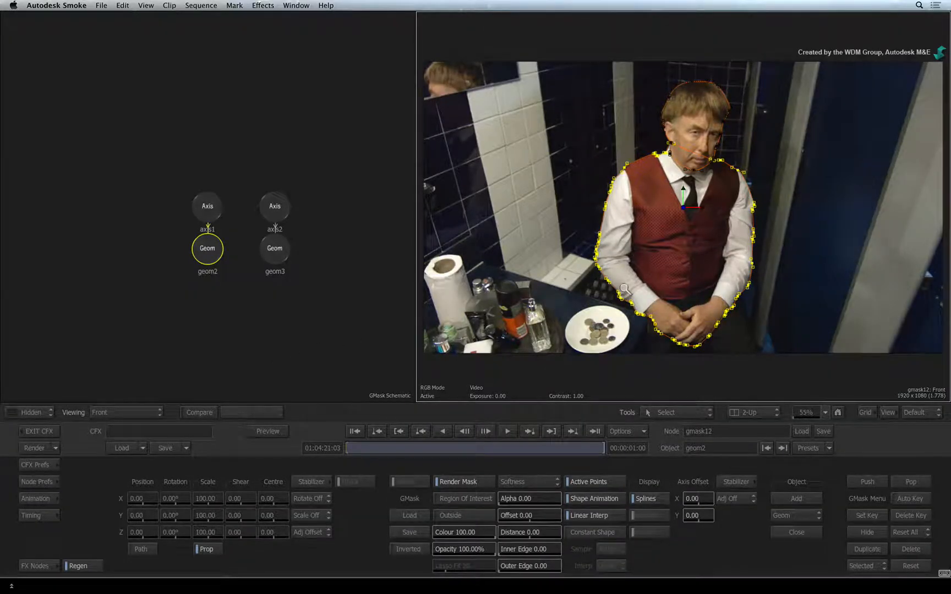
pyautogui.moveTo(625, 289); pyautogui.dragTo(702, 244)
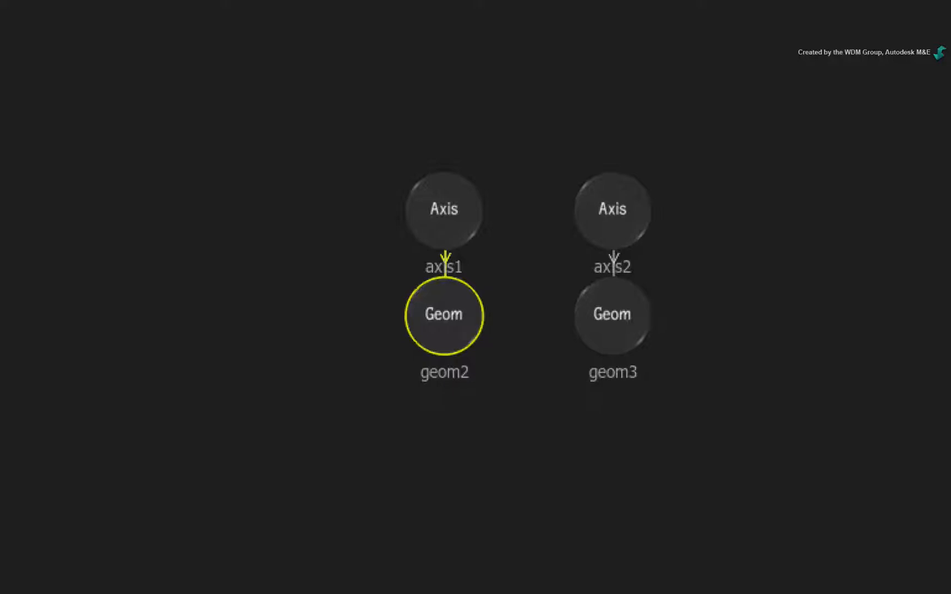
# For axis1, set the stabilizer options to Rotate On and Adj Off.
pyautogui.click(452, 197)
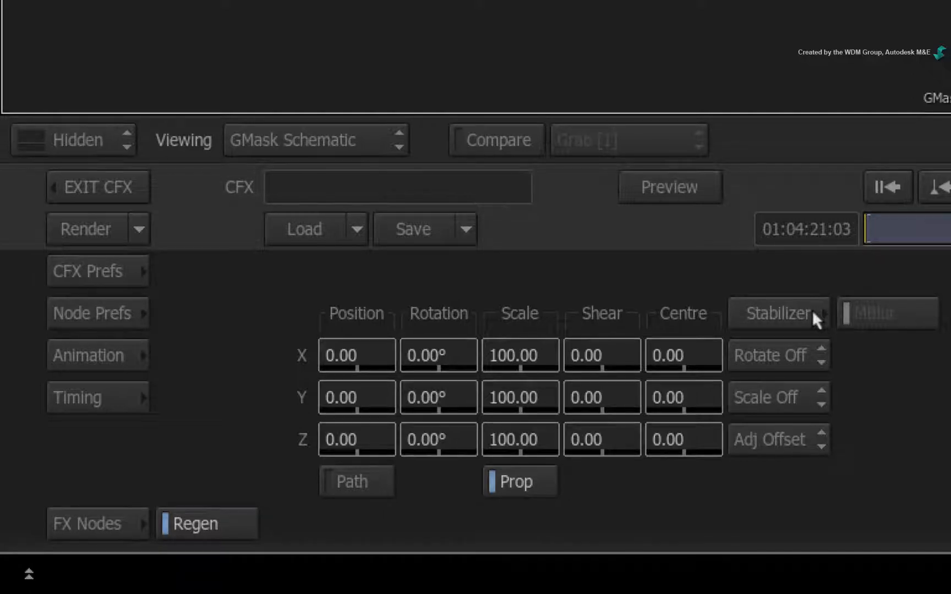
pyautogui.click(801, 345)
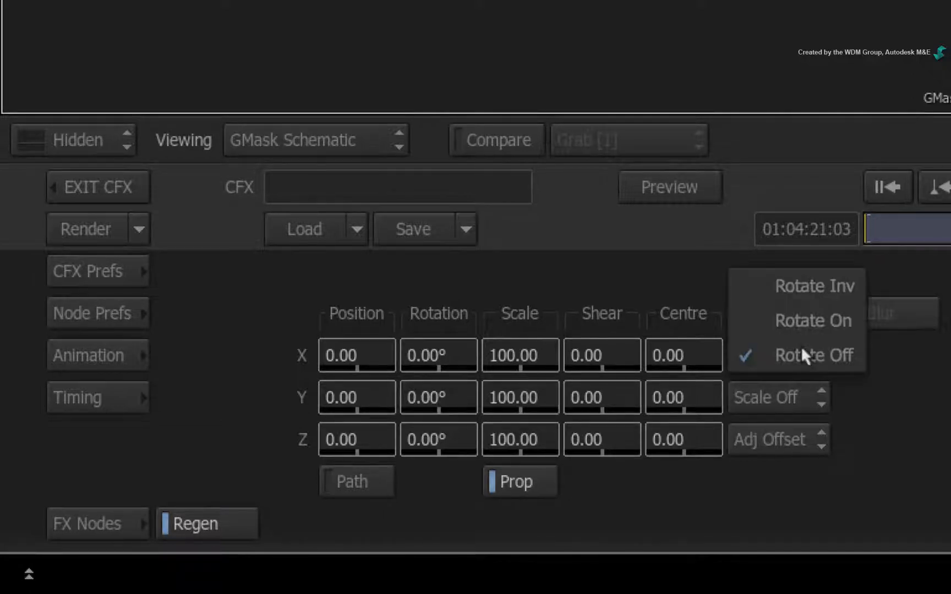
pyautogui.click(801, 321)
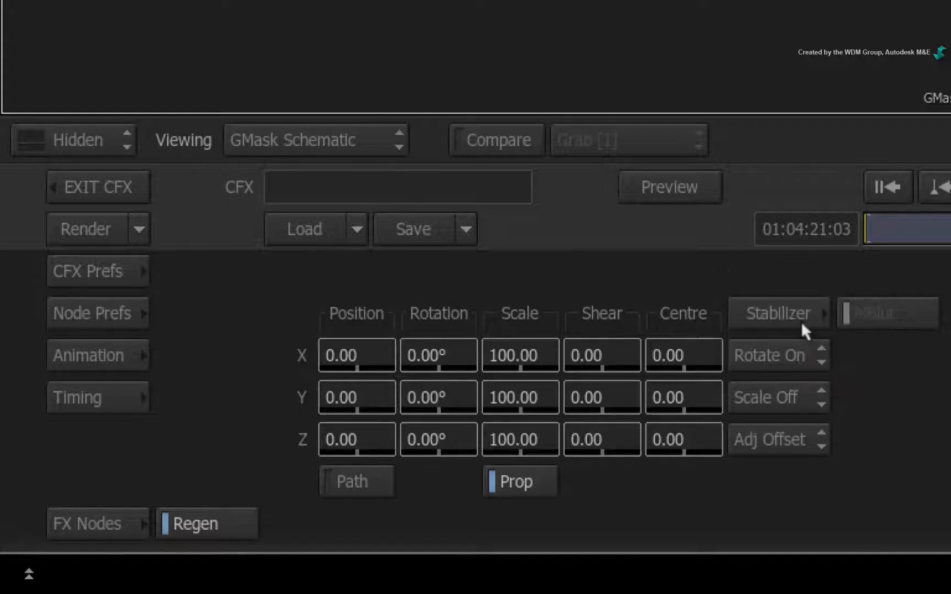
pyautogui.click(798, 439)
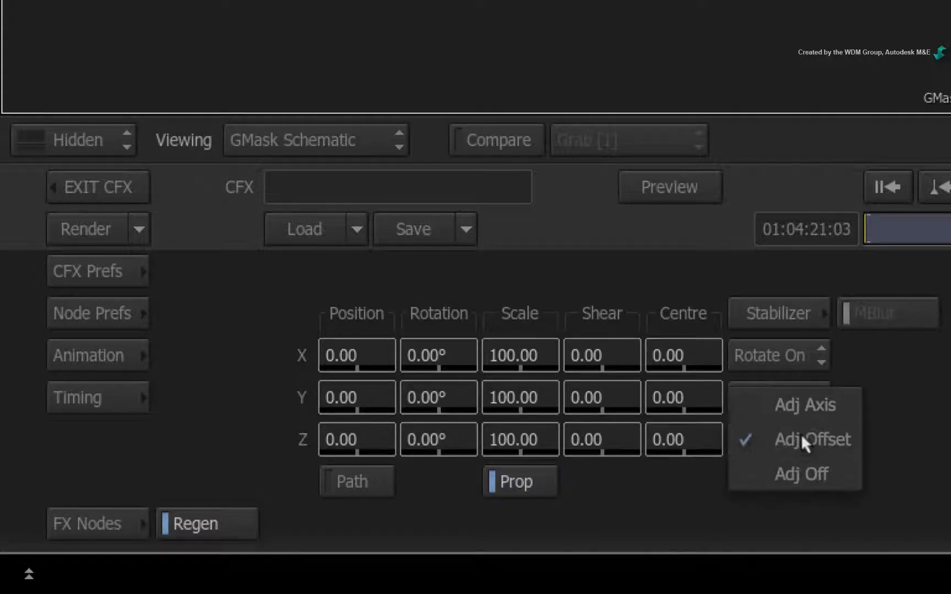
pyautogui.click(835, 460)
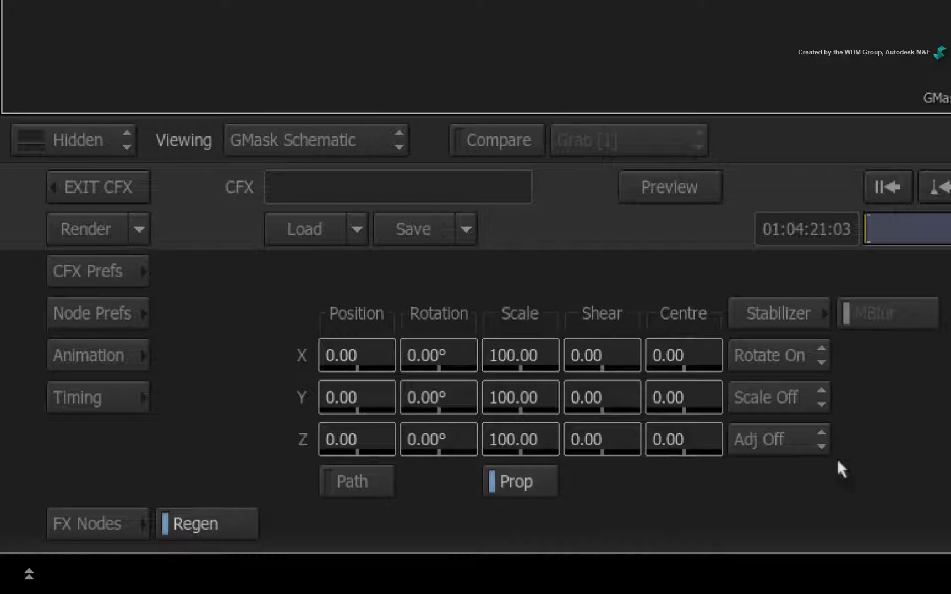
# Open the Stabilizer for axis1 and place tracker 1 on the tie knot and tracker 2 on the vest's upper button.
pyautogui.click(774, 308)
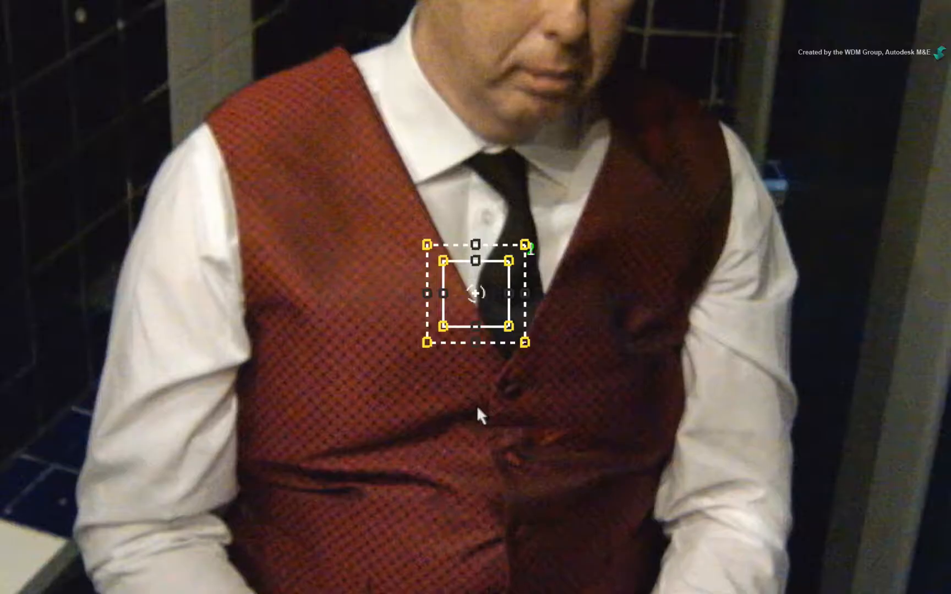
pyautogui.moveTo(475, 216); pyautogui.dragTo(475, 215)
pyautogui.moveTo(475, 293); pyautogui.dragTo(519, 202)
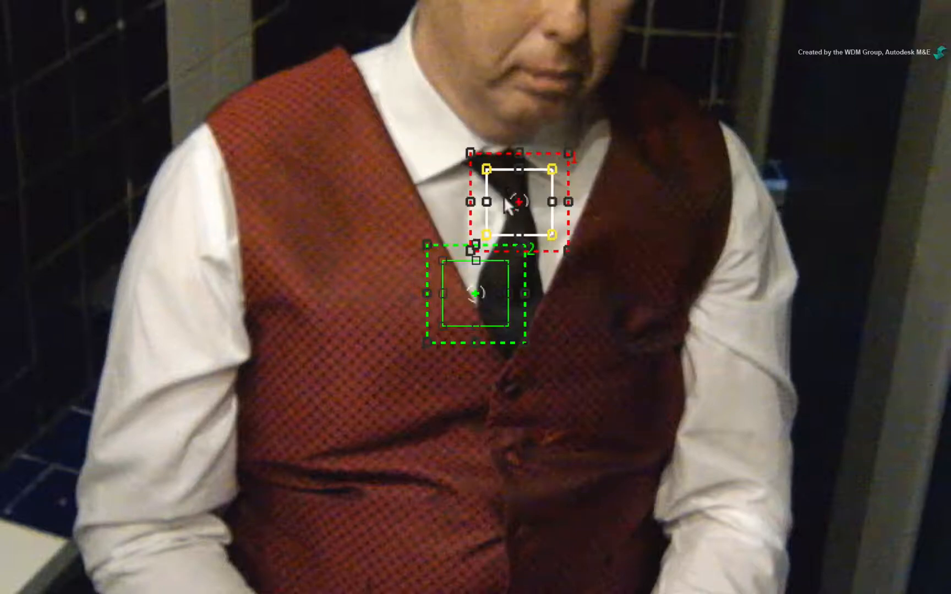
pyautogui.moveTo(471, 285); pyautogui.dragTo(513, 388)
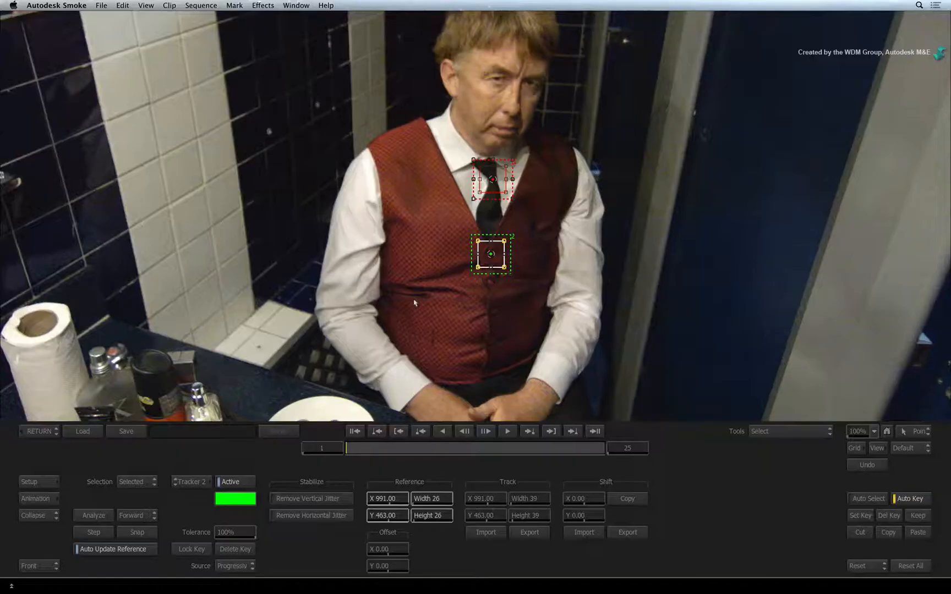
# Analyze both trackers forward, return to the GMask, and check the body mask along the clip.
pyautogui.click(103, 511)
pyautogui.click(39, 430)
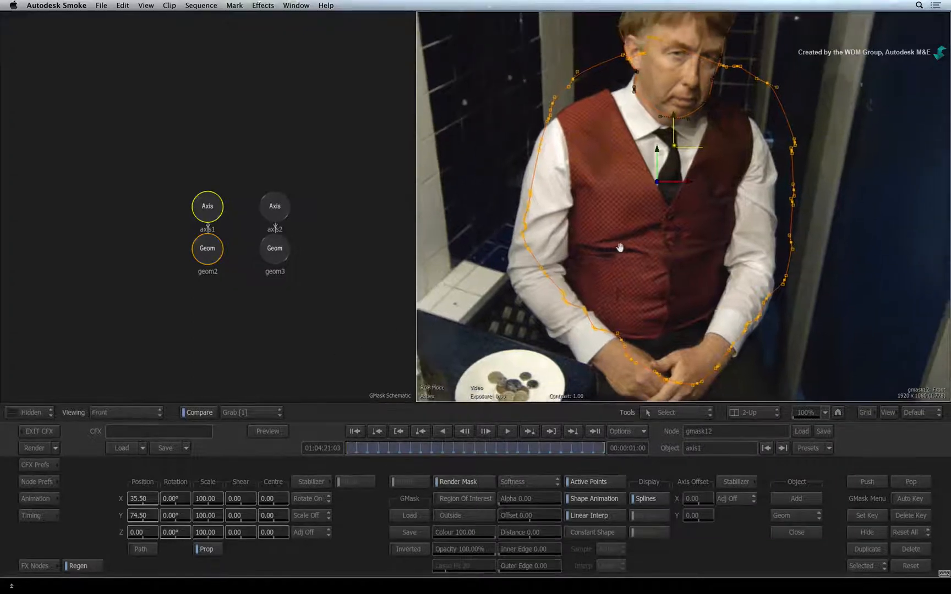
pyautogui.click(424, 444)
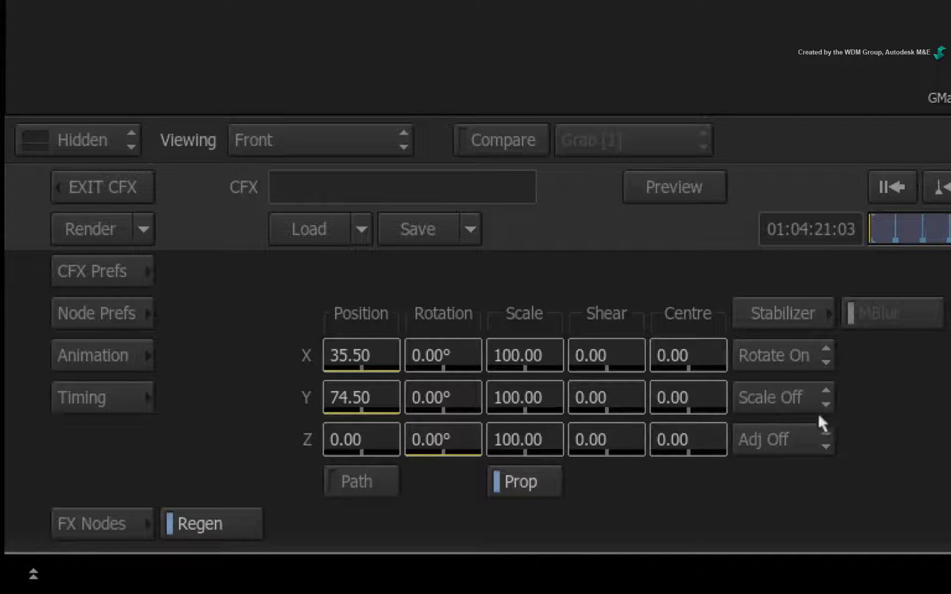
# Set axis1's adjustment mode to Adj Offset and reapply the existing tracking data through the Stabilizer.
pyautogui.click(814, 426)
pyautogui.click(813, 438)
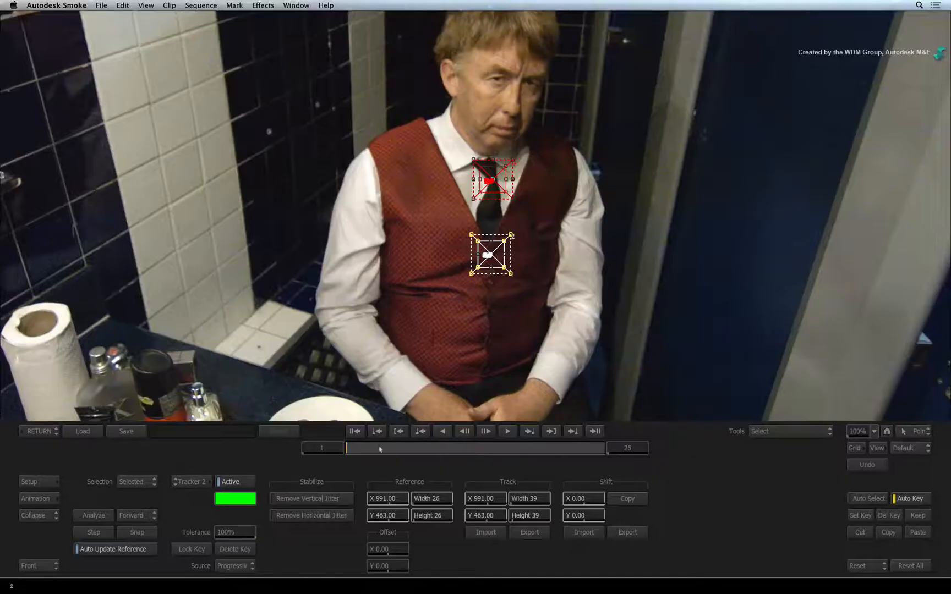
pyautogui.moveTo(380, 448); pyautogui.dragTo(311, 450)
pyautogui.click(42, 431)
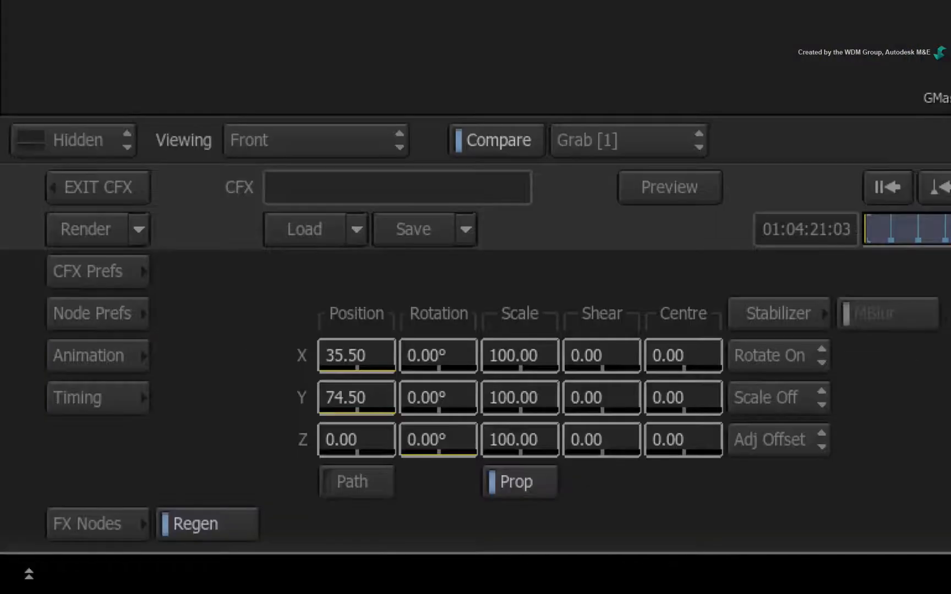
# Scrub the clip to check the tracked body mask and view the axis adjustment options.
pyautogui.moveTo(914, 222); pyautogui.dragTo(641, 279)
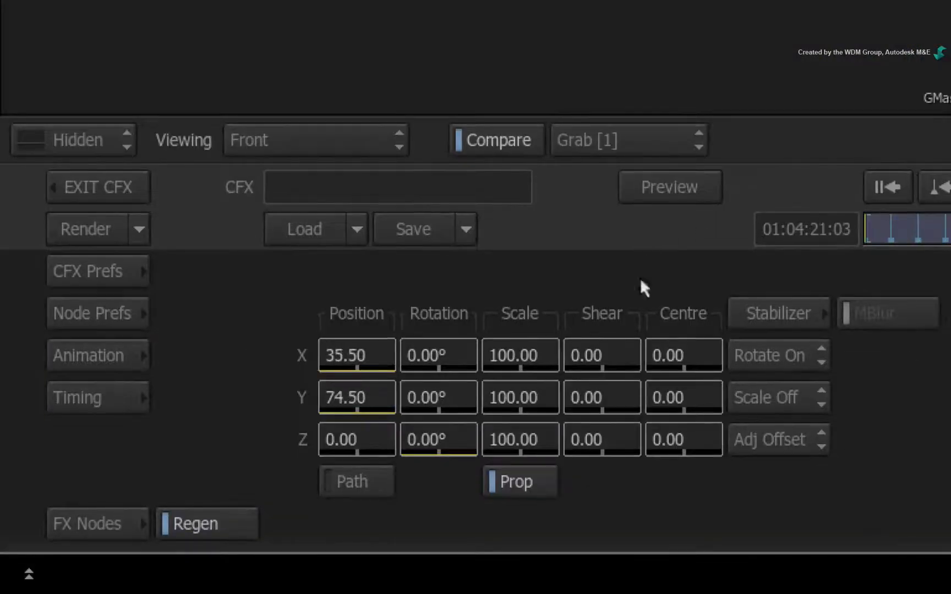
pyautogui.click(766, 438)
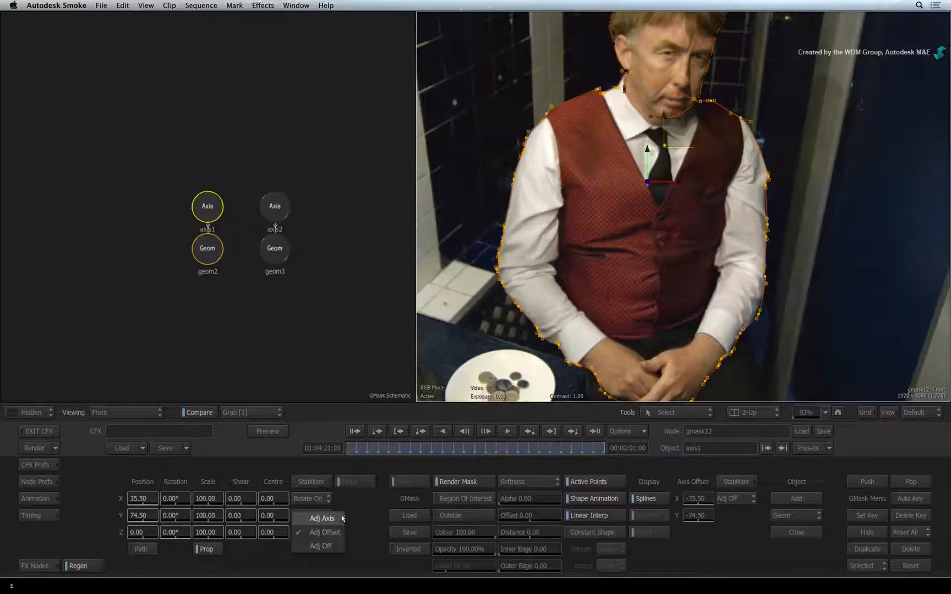
pyautogui.click(346, 515)
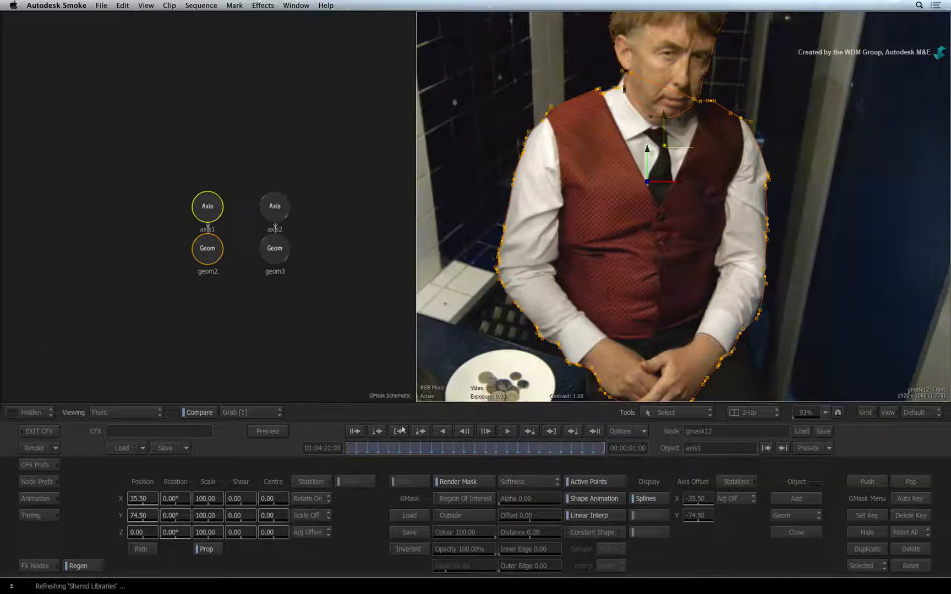
pyautogui.moveTo(350, 443); pyautogui.dragTo(228, 387)
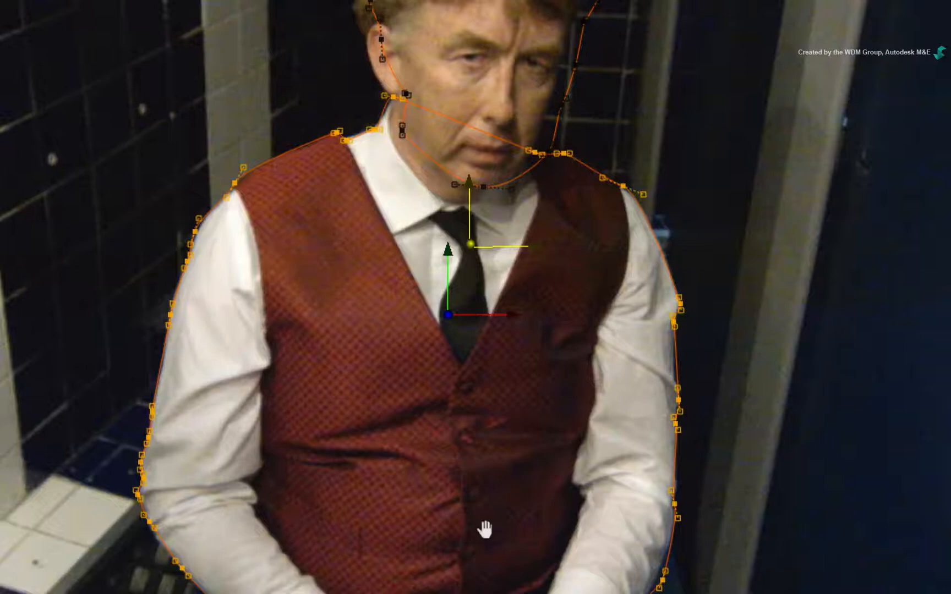
# Frame the man's head, select the geom3 head shape, and box-select all of its points.
pyautogui.moveTo(374, 351); pyautogui.dragTo(413, 489)
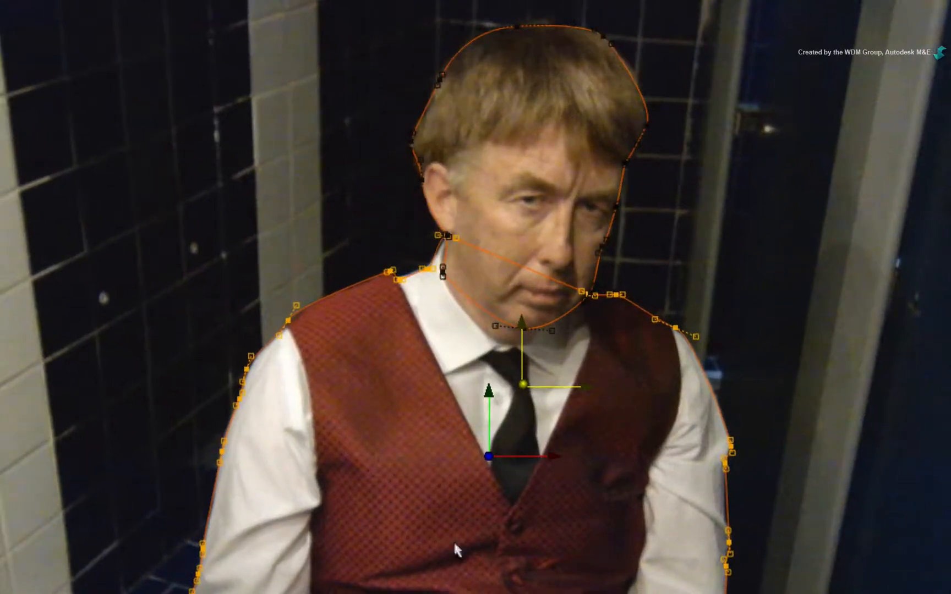
pyautogui.moveTo(471, 531); pyautogui.dragTo(573, 517)
pyautogui.moveTo(474, 393); pyautogui.dragTo(462, 593)
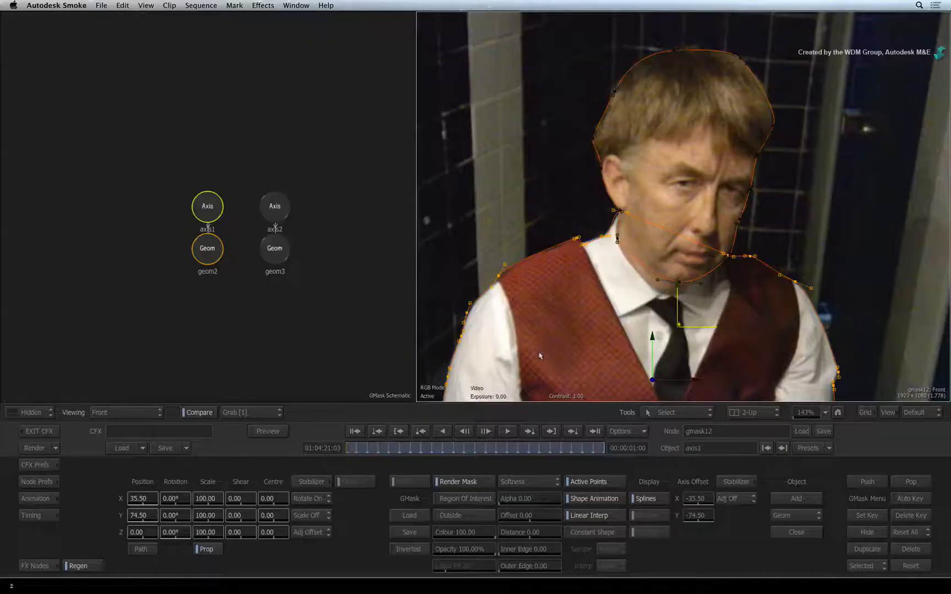
pyautogui.click(274, 248)
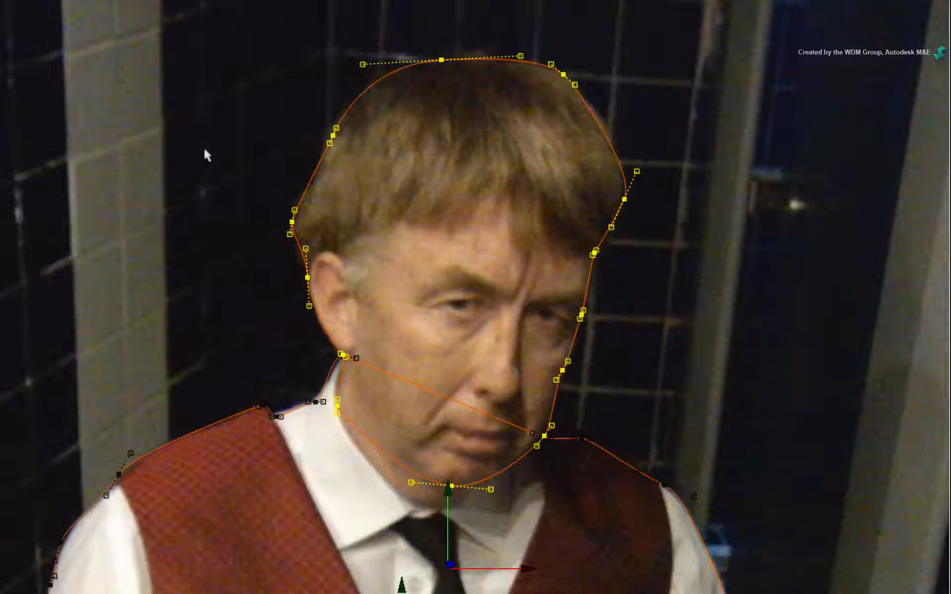
pyautogui.moveTo(172, 21); pyautogui.dragTo(670, 506)
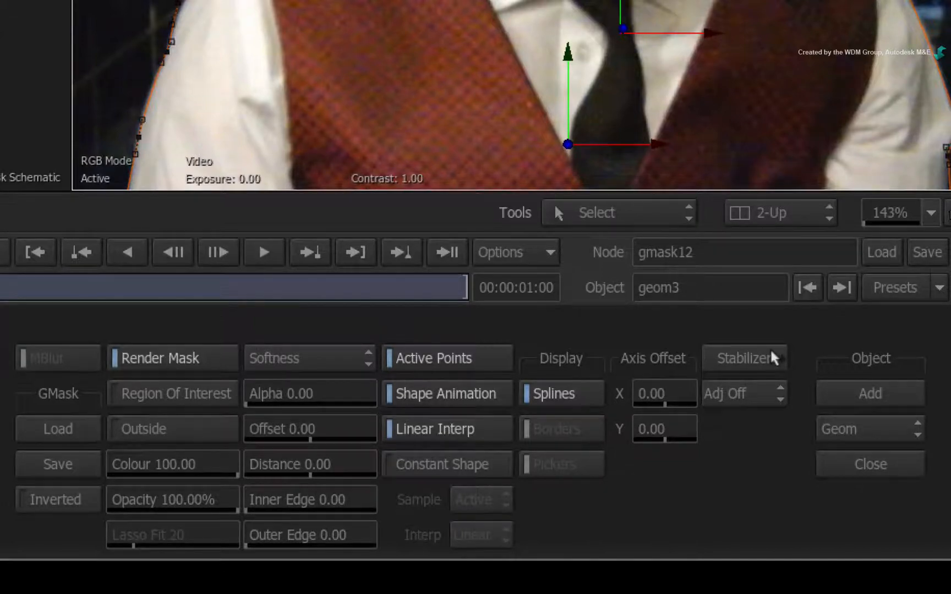
# Cycle the point adjustment modes back to Adj Off and open the Stabilizer for geom3's selected points, framing the head.
pyautogui.click(761, 394)
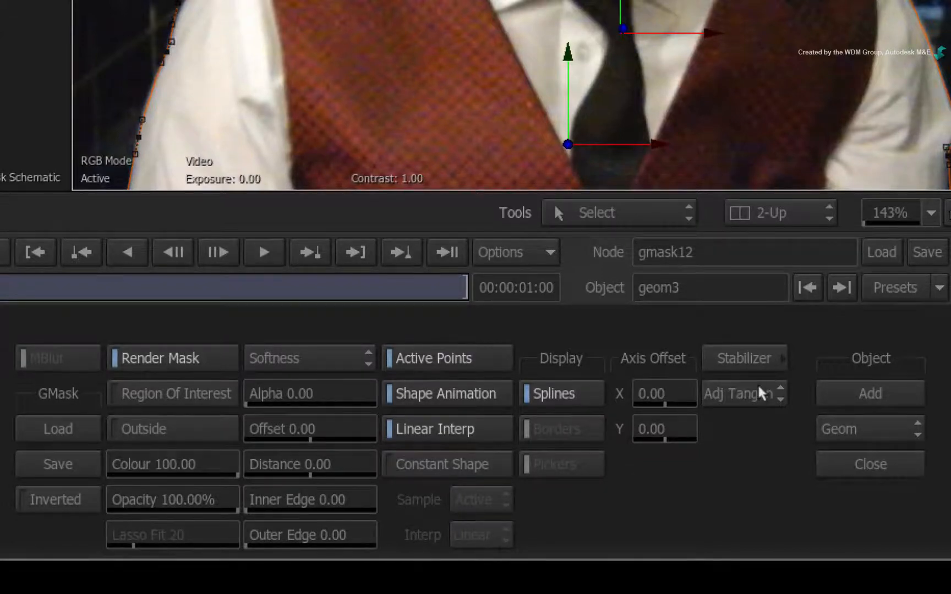
pyautogui.click(761, 394)
pyautogui.click(761, 394)
pyautogui.click(761, 394)
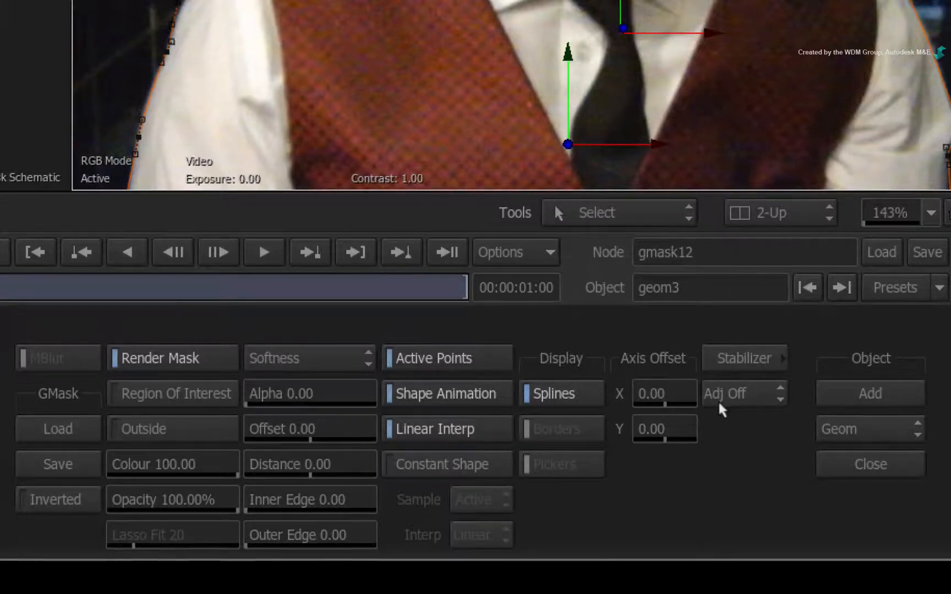
pyautogui.click(745, 388)
pyautogui.click(741, 363)
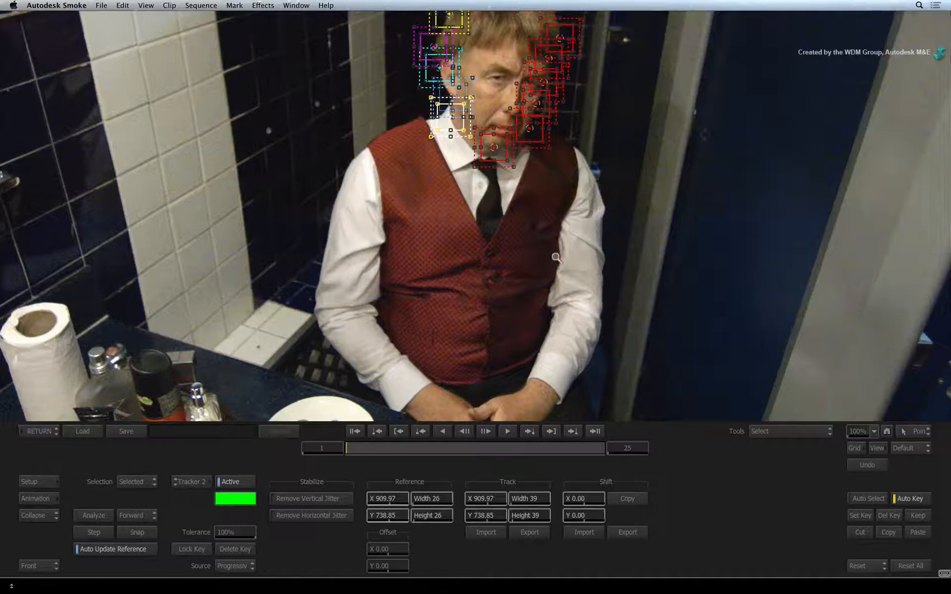
pyautogui.moveTo(556, 257); pyautogui.dragTo(558, 378)
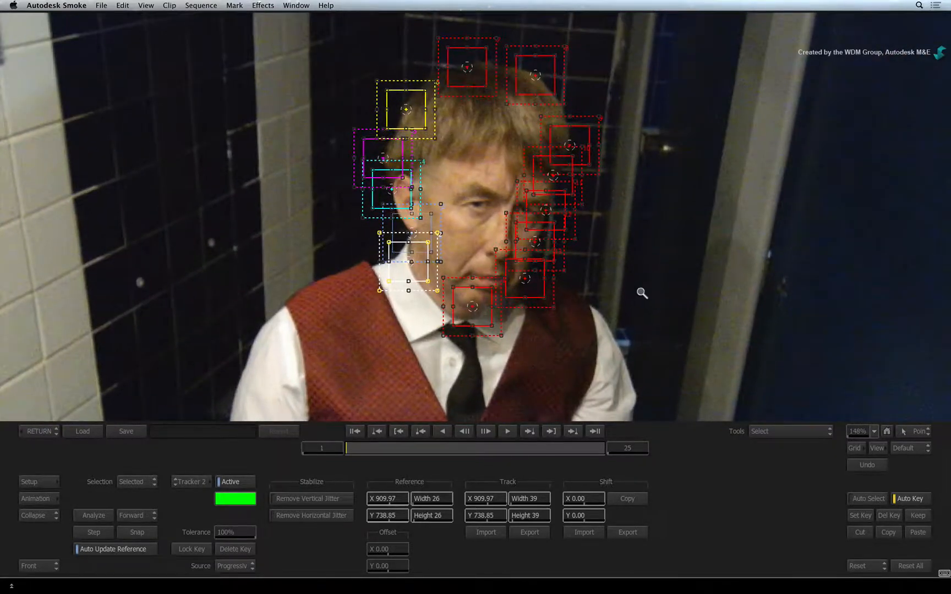
pyautogui.moveTo(641, 293); pyautogui.dragTo(675, 297)
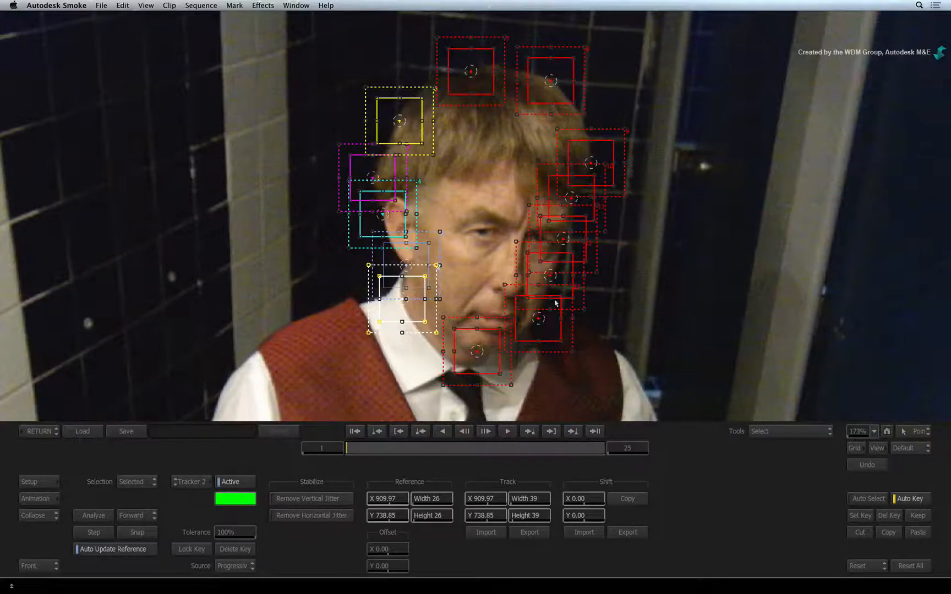
# Select Tracker 13 beside the jaw, step through the other head point trackers to Tracker 1, and view the Offset Reference tool option.
pyautogui.click(544, 321)
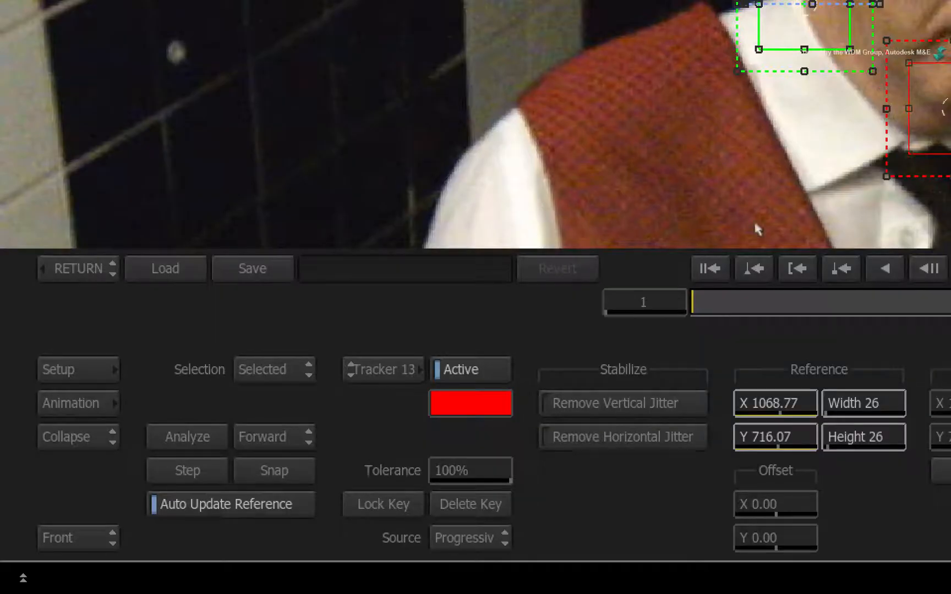
pyautogui.click(392, 369)
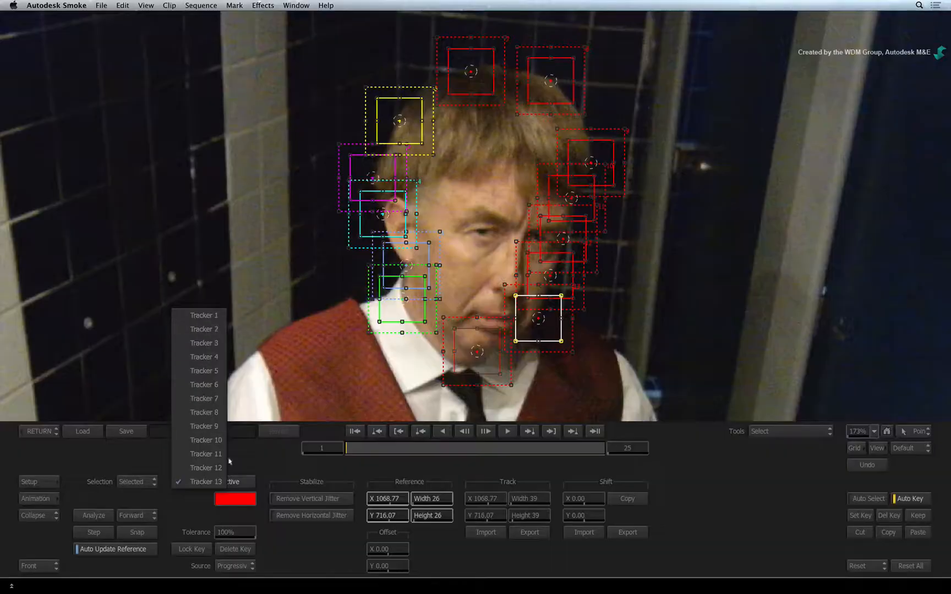
pyautogui.click(518, 330)
pyautogui.press('Up')
pyautogui.press('Up')
pyautogui.press('Up')
pyautogui.press('Up')
pyautogui.press('Up')
pyautogui.press('Up')
pyautogui.press('Up')
pyautogui.press('Up')
pyautogui.press('Up')
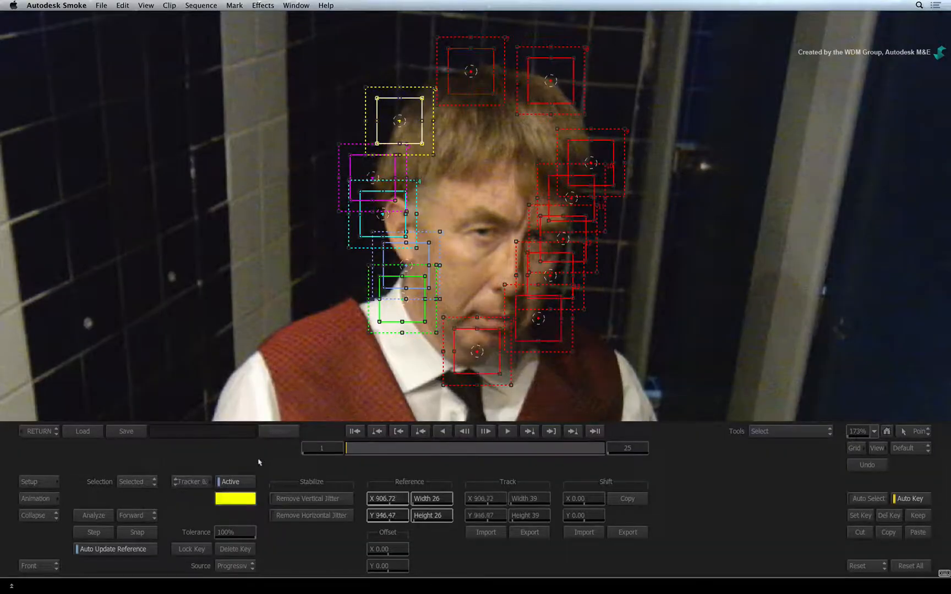
pyautogui.press('Down')
pyautogui.press('Down')
pyautogui.press('Up')
pyautogui.press('Up')
pyautogui.press('Up')
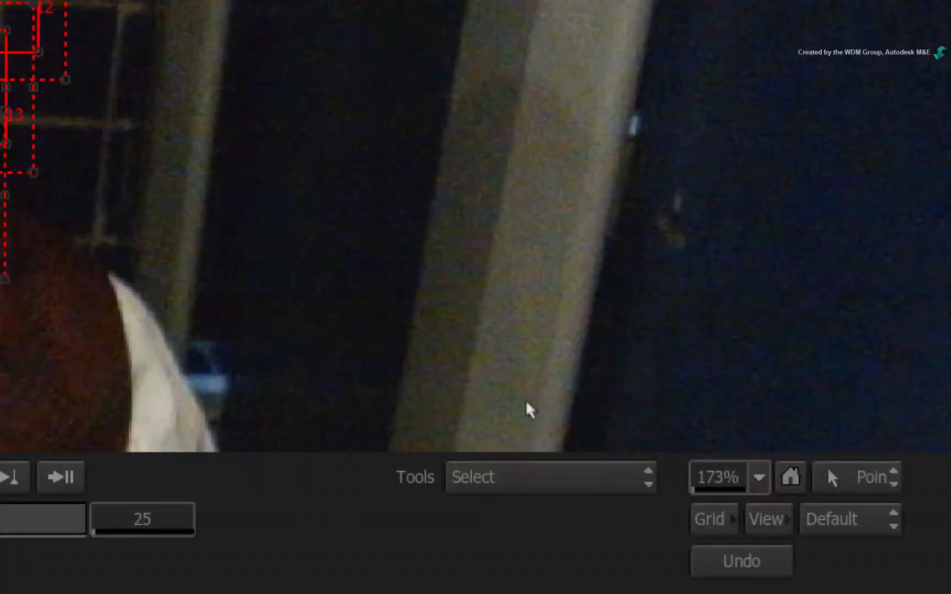
pyautogui.click(796, 430)
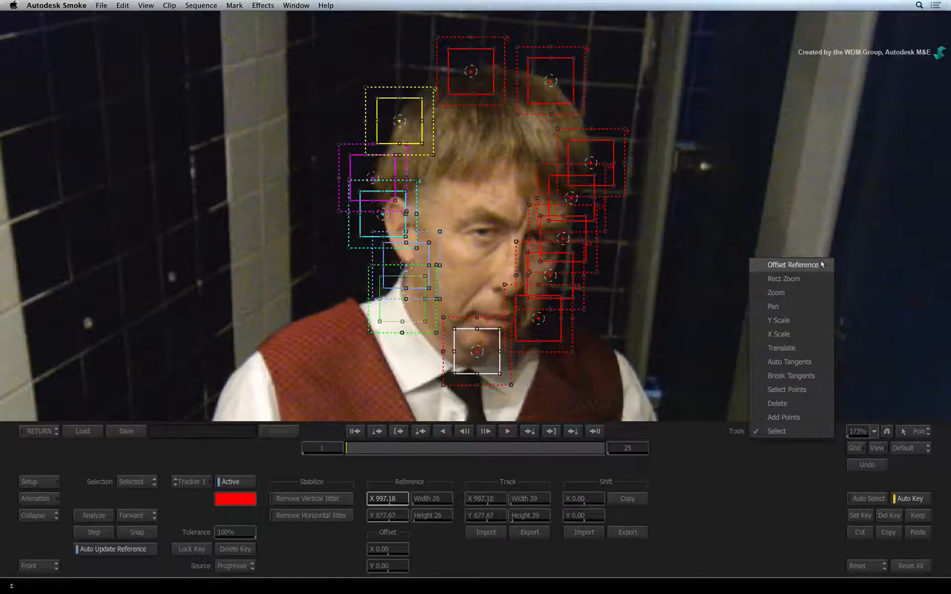
pyautogui.click(861, 235)
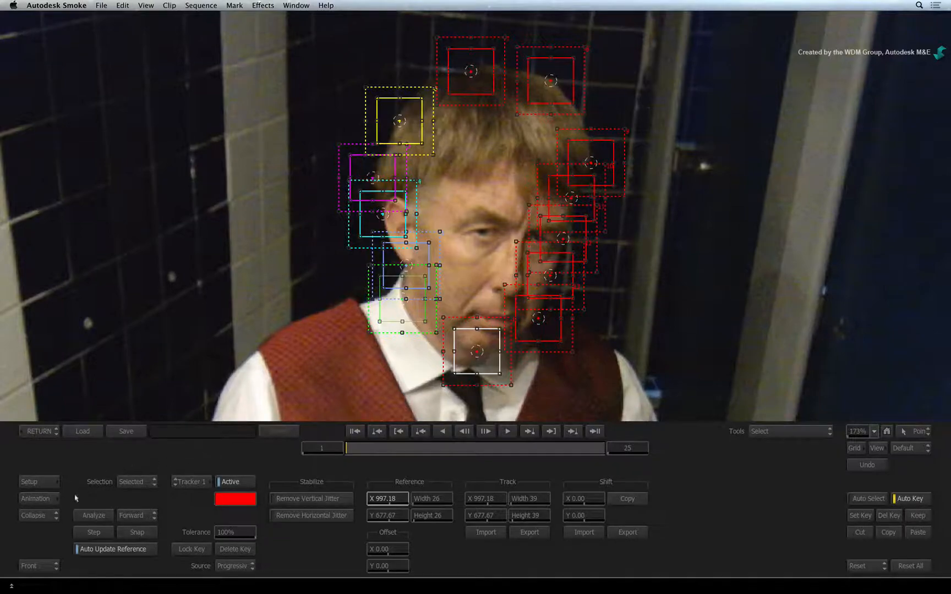
# Analyze the head point trackers forward, return to the GMask, and check the head mask along the clip.
pyautogui.click(78, 515)
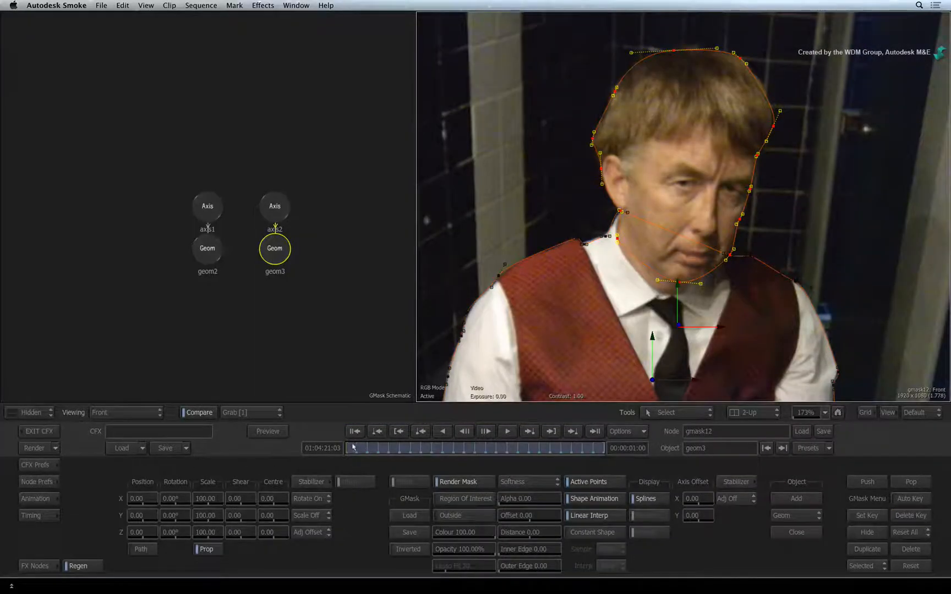
pyautogui.click(390, 446)
pyautogui.moveTo(388, 446)
pyautogui.mouseDown()
pyautogui.moveTo(530, 448)
pyautogui.moveTo(391, 448)
pyautogui.mouseUp()
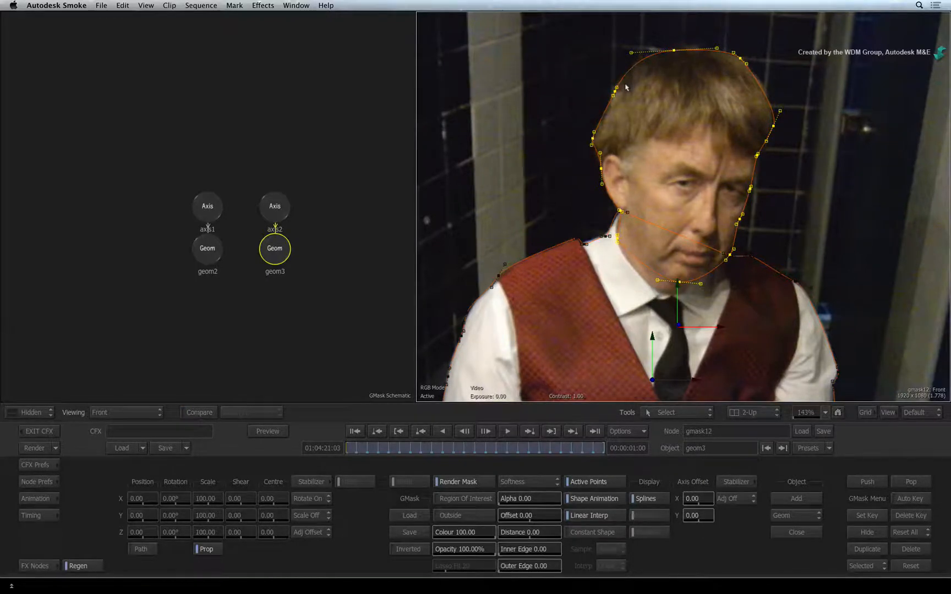
# Try to move the point at the upper-left edge of the hair with the Select tool, check it along the clip, and undo.
pyautogui.moveTo(615, 89); pyautogui.dragTo(558, 70)
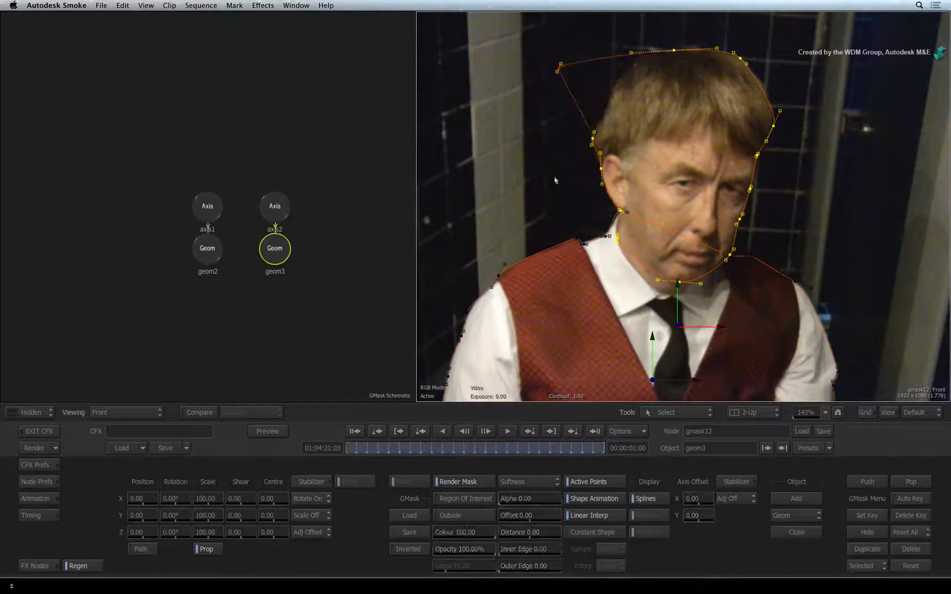
pyautogui.moveTo(351, 446); pyautogui.dragTo(321, 443)
pyautogui.press('super+z')
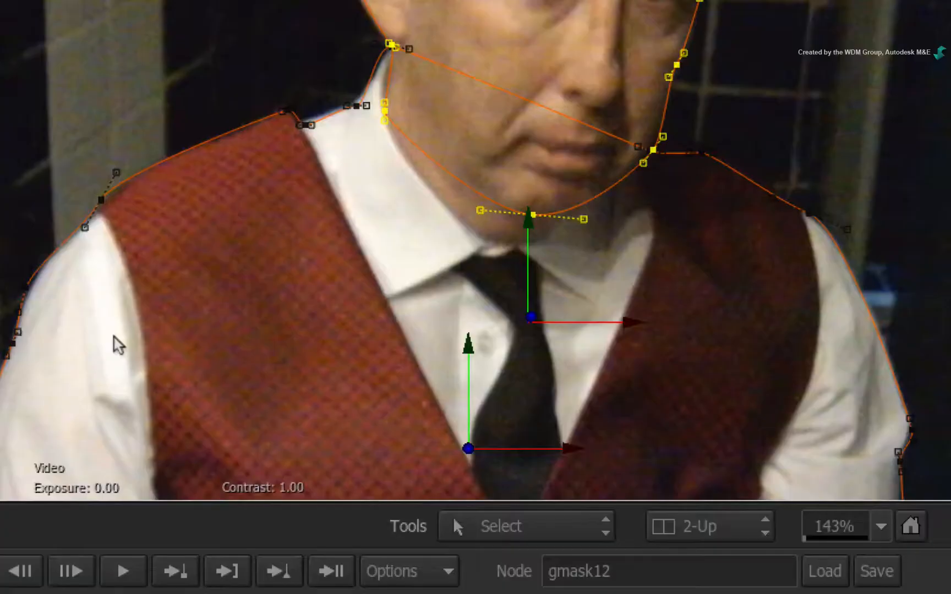
# Refine the hair-edge points on both sides of the head with Trans Keys, check them along the clip, and return to the Select tool.
pyautogui.click(555, 524)
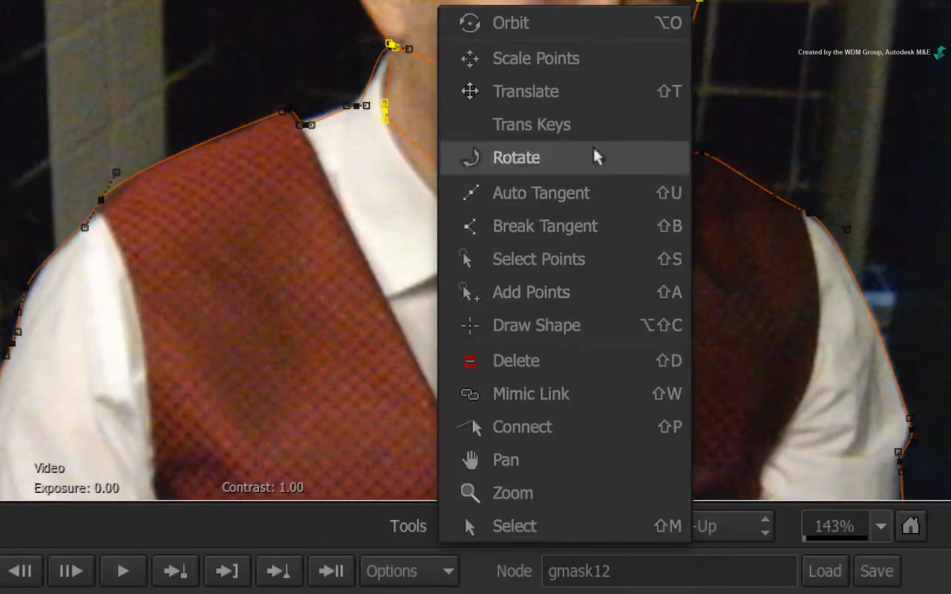
pyautogui.click(606, 120)
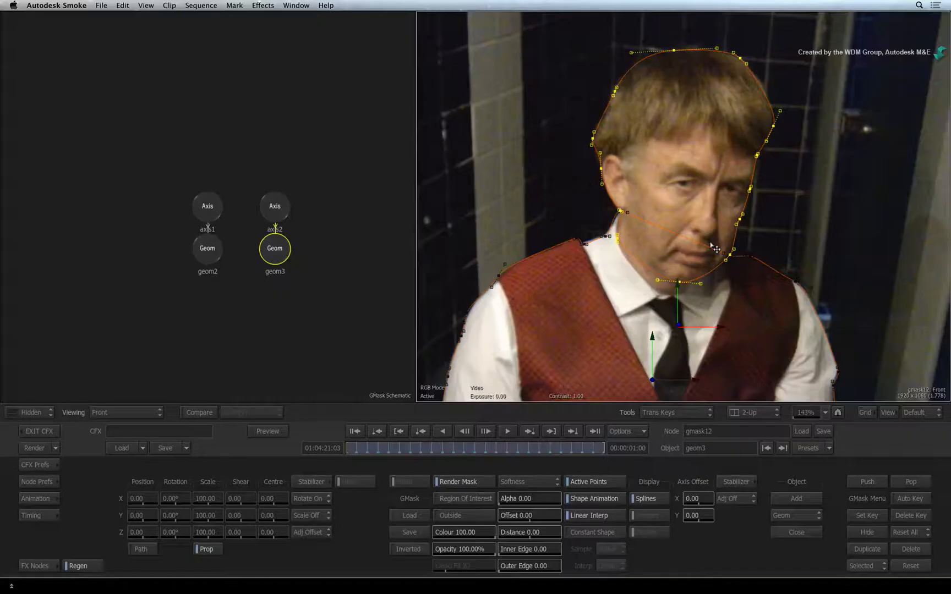
pyautogui.click(612, 90)
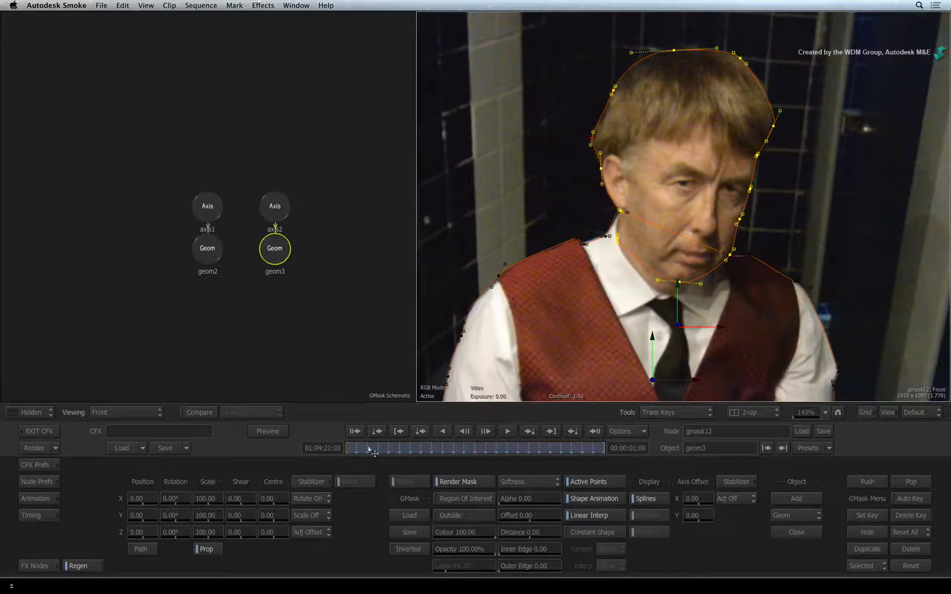
pyautogui.moveTo(379, 448); pyautogui.dragTo(263, 419)
pyautogui.moveTo(738, 57); pyautogui.dragTo(744, 61)
pyautogui.moveTo(374, 448); pyautogui.dragTo(338, 442)
pyautogui.moveTo(702, 415); pyautogui.dragTo(702, 579)
# Fit the image in the viewer, show the GMask Result view, and check the combined matte along the clip.
pyautogui.click(825, 412)
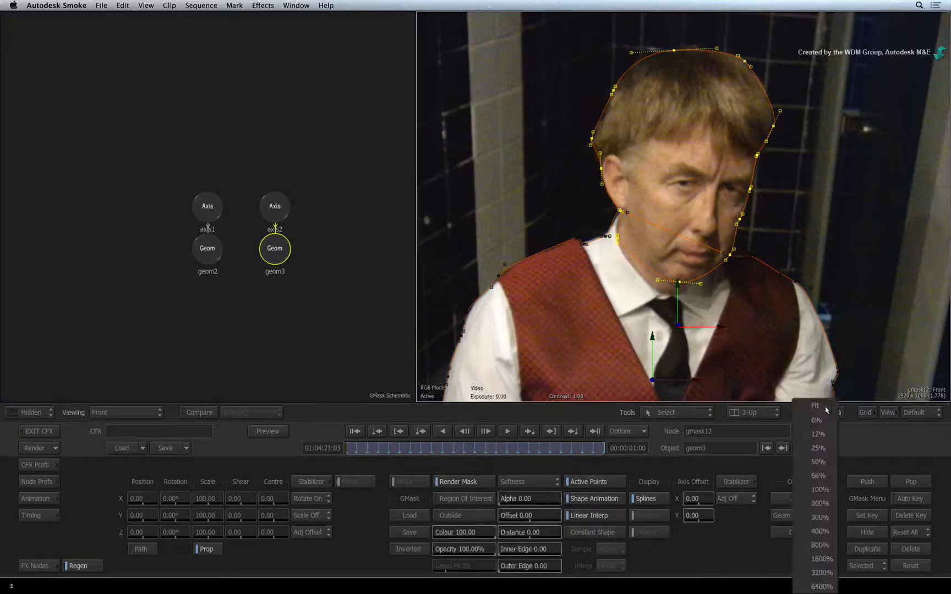
pyautogui.click(814, 406)
pyautogui.press('F4')
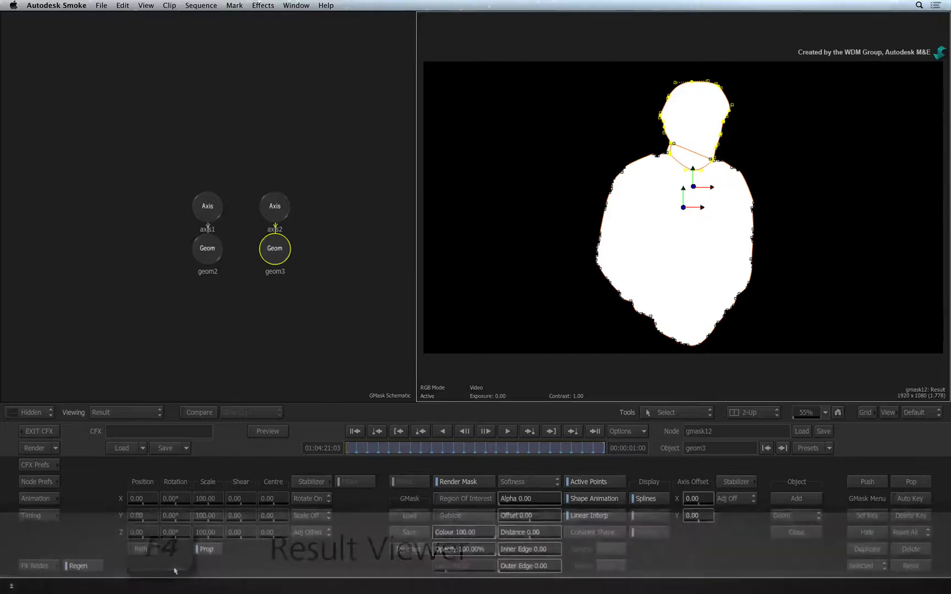
pyautogui.moveTo(347, 449); pyautogui.dragTo(452, 439)
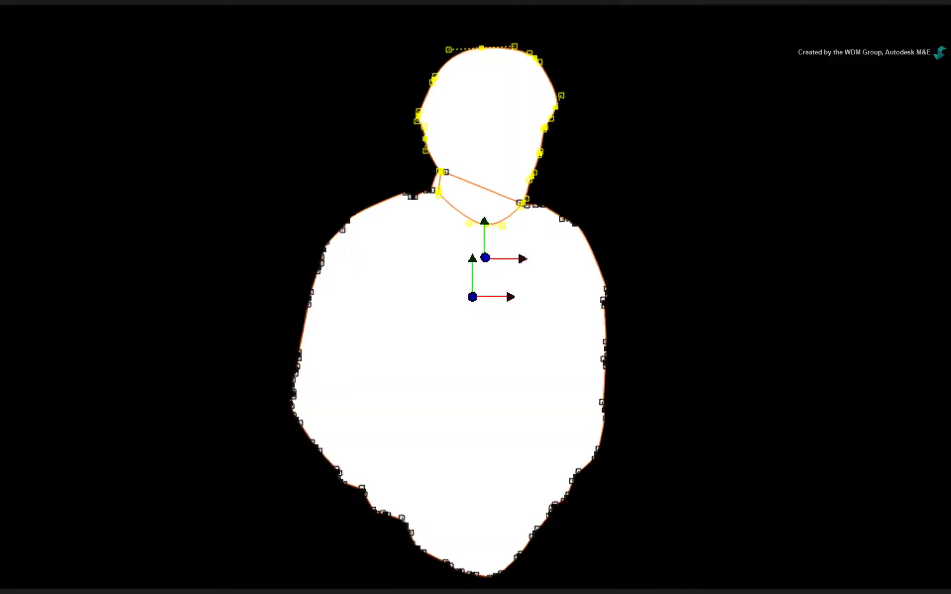